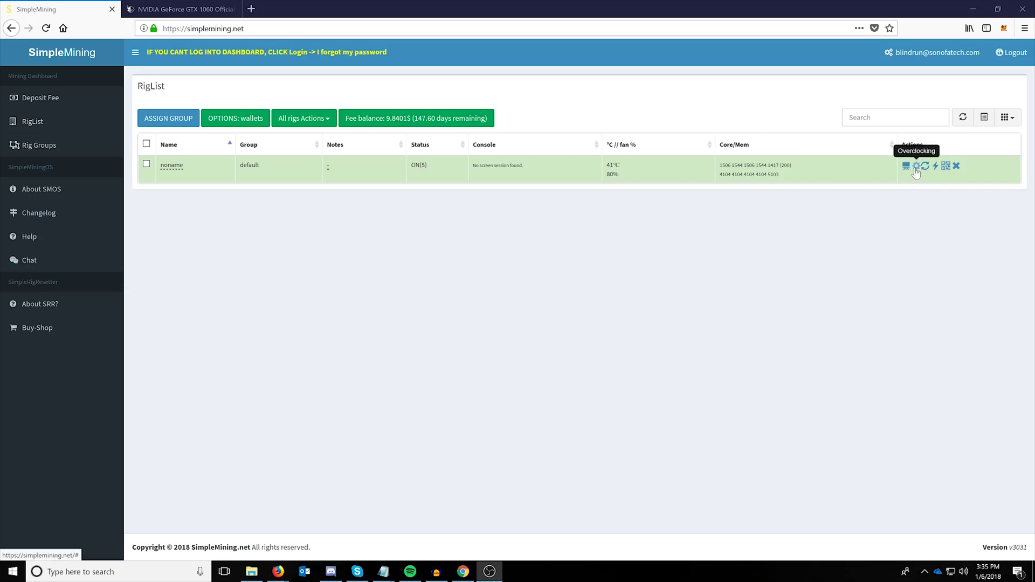
# - Open the rig's overclocking settings and inspect the Memory and Core MHz fields
pyautogui.click(916, 168)
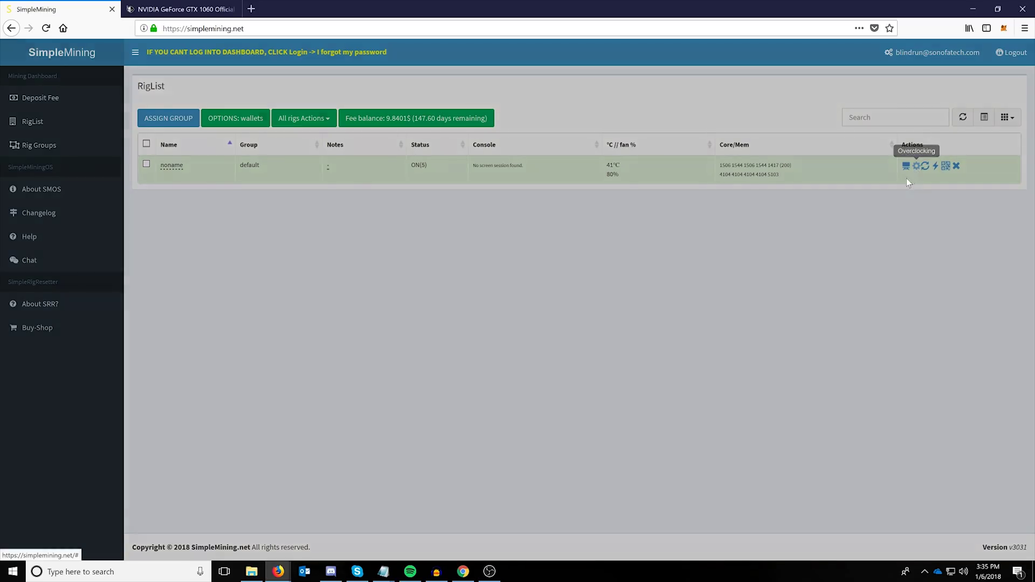
pyautogui.click(449, 266)
pyautogui.click(405, 240)
pyautogui.click(417, 147)
pyautogui.moveTo(364, 99); pyautogui.dragTo(558, 207)
pyautogui.click(583, 208)
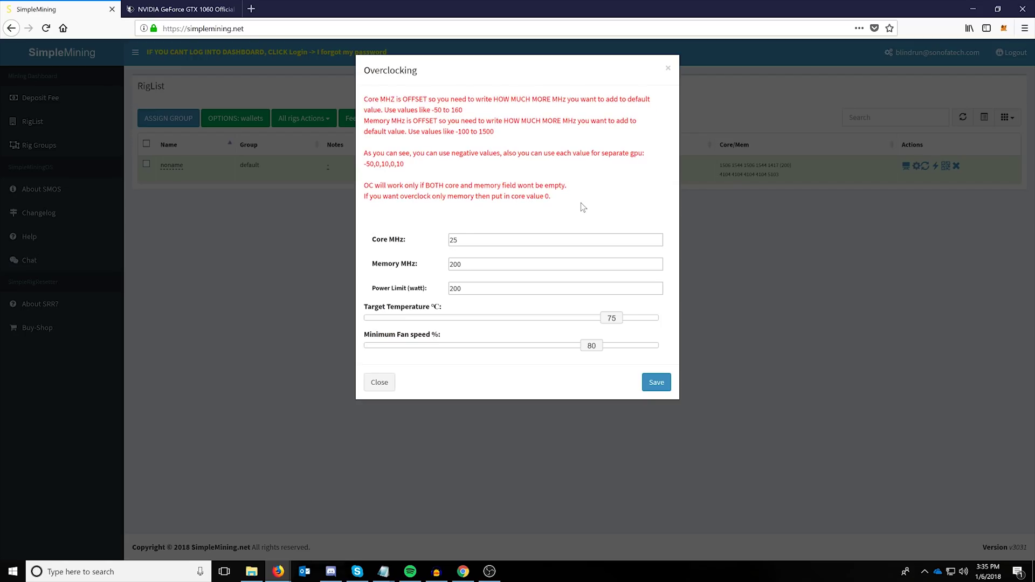
pyautogui.click(429, 244)
pyautogui.click(415, 216)
pyautogui.click(391, 242)
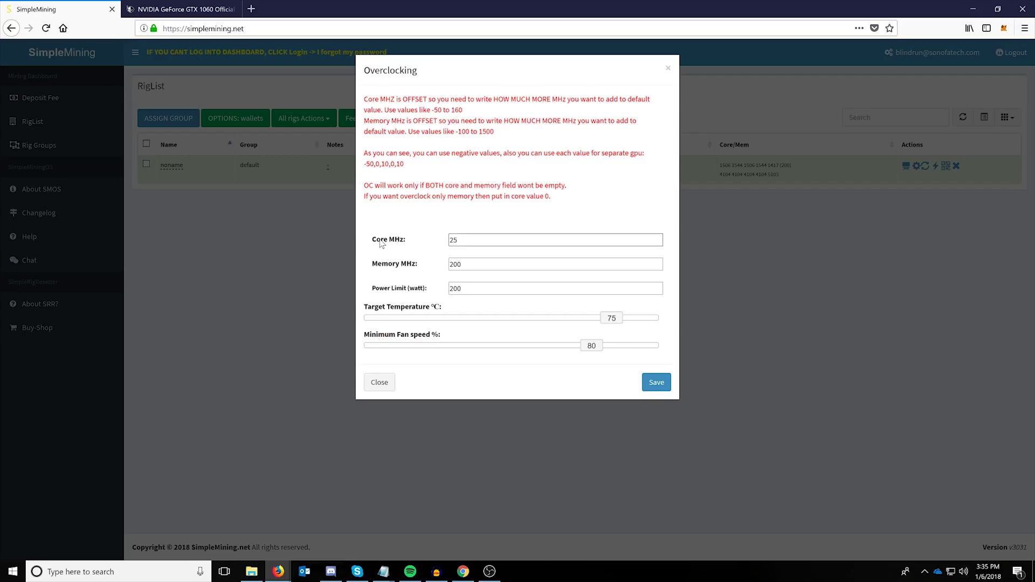
# - Set the Core MHz value to 25 and close the overclocking dialog
pyautogui.click(441, 243)
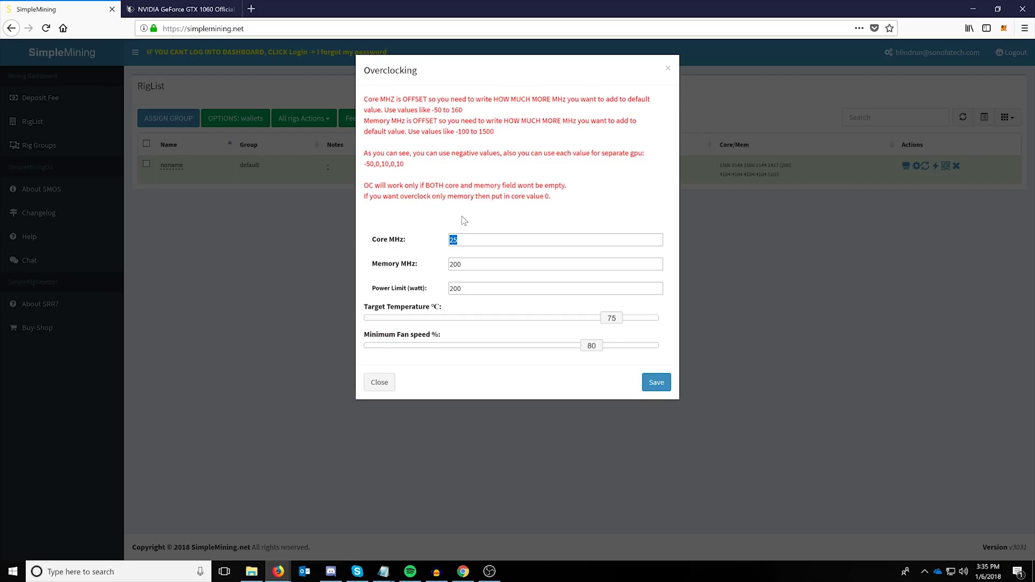
pyautogui.write('25')
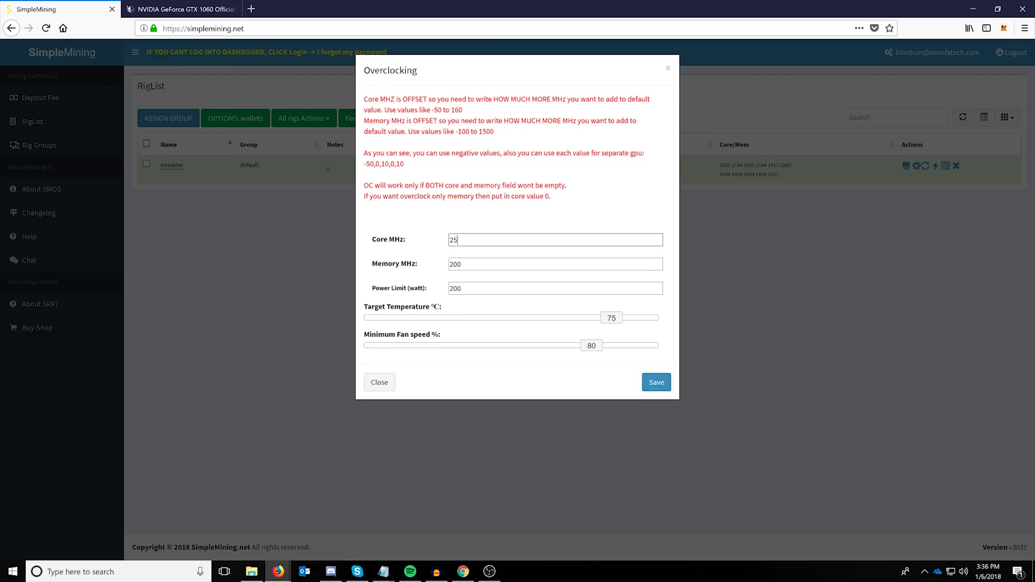
pyautogui.write(',')
pyautogui.press('BackSpace')
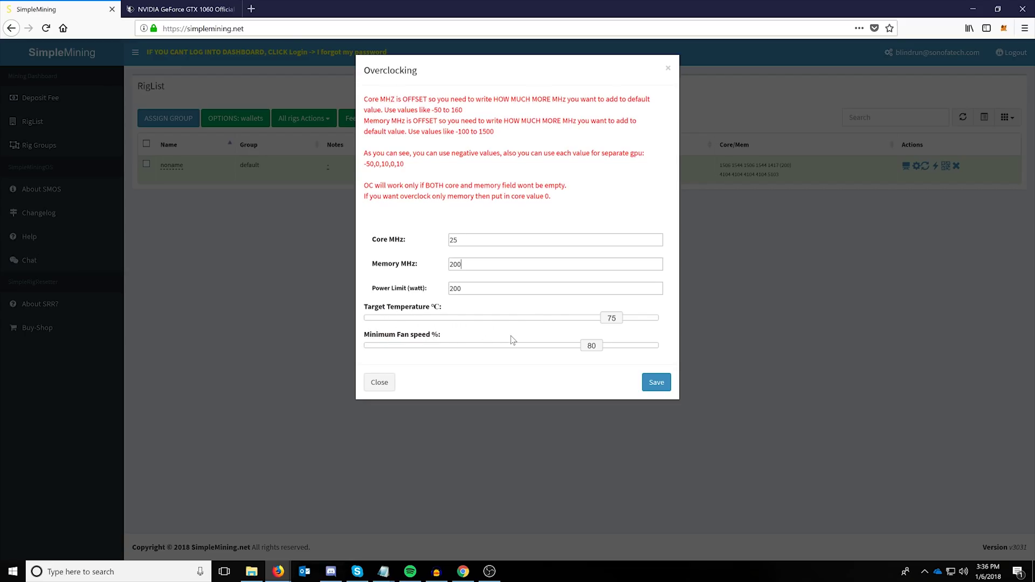
pyautogui.click(419, 241)
pyautogui.click(667, 70)
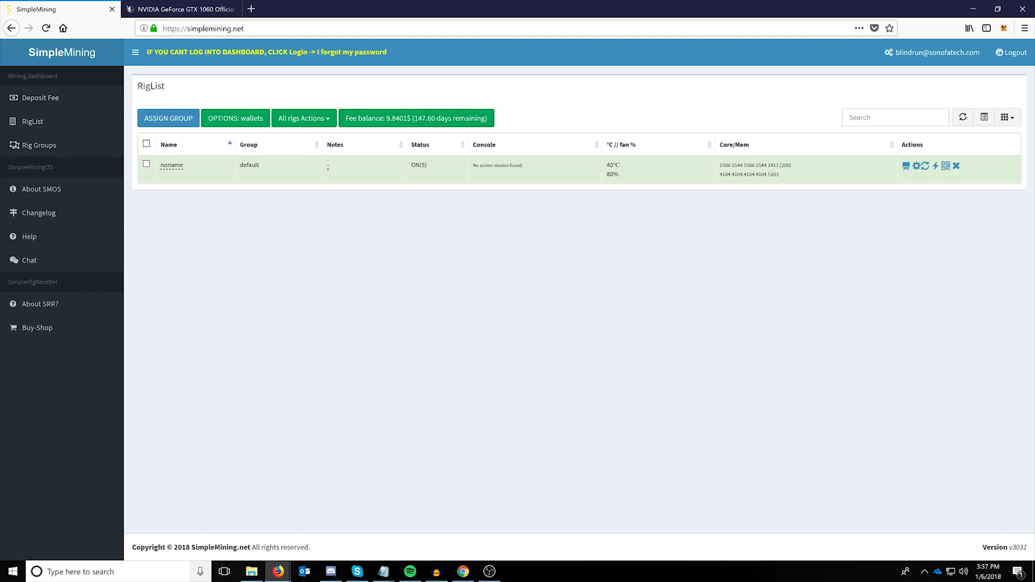
# - Launch PuTTY and open an SSH connection to host 10.210.210.14
pyautogui.press('super')
pyautogui.write('putt')
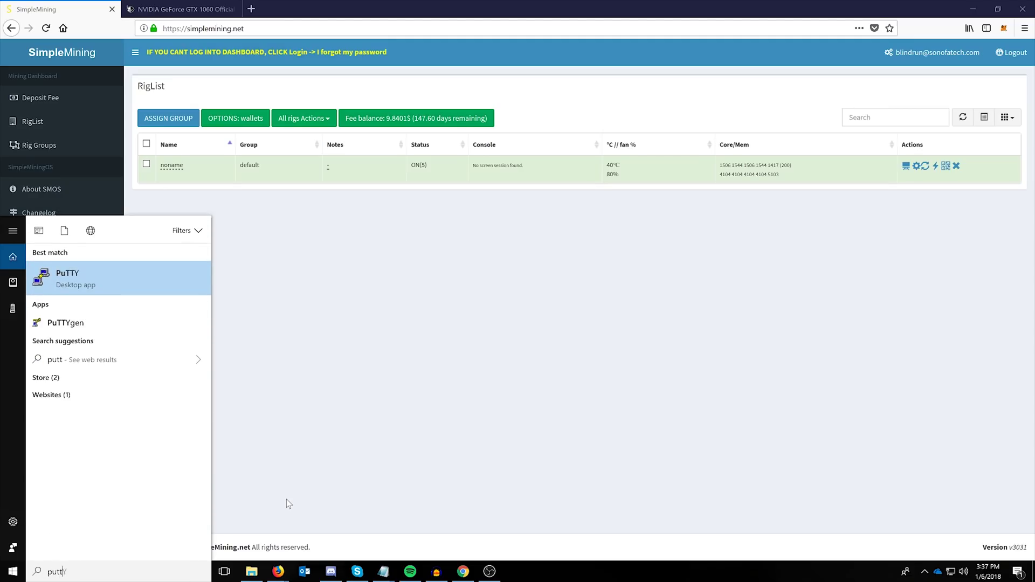
pyautogui.press('Return')
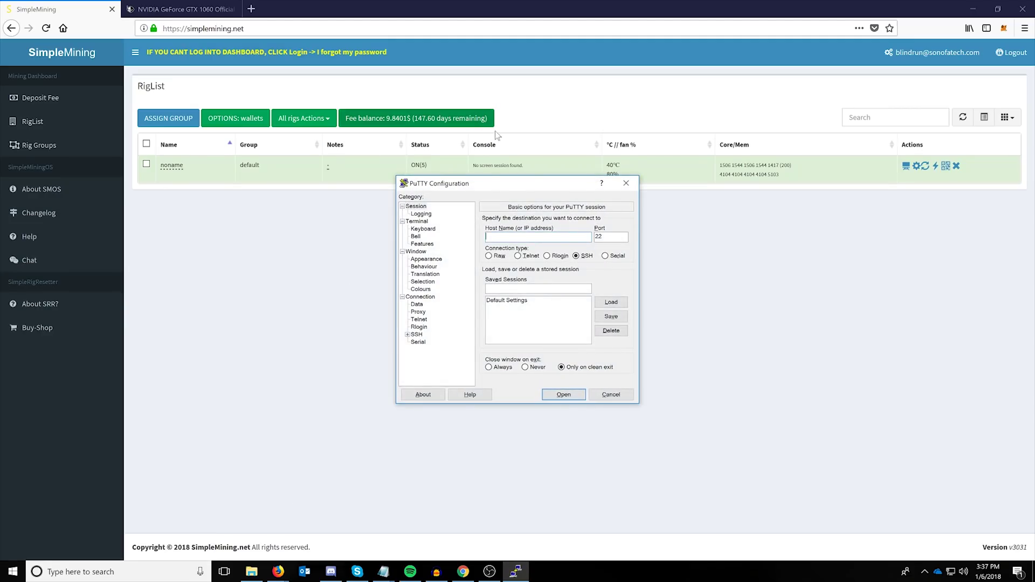
pyautogui.moveTo(500, 188); pyautogui.dragTo(0, 186)
pyautogui.moveTo(175, 168)
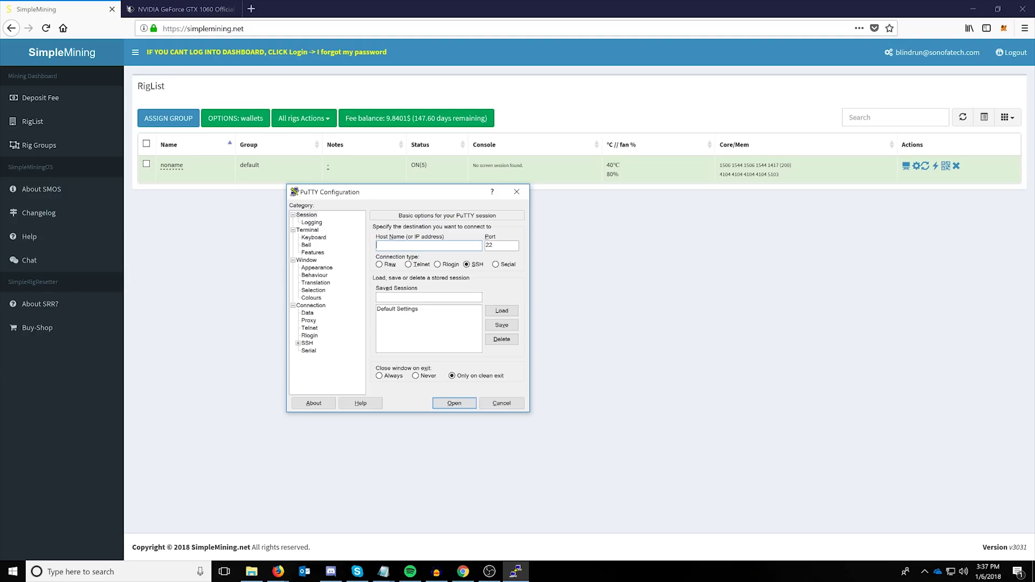
pyautogui.moveTo(387, 197); pyautogui.dragTo(434, 184)
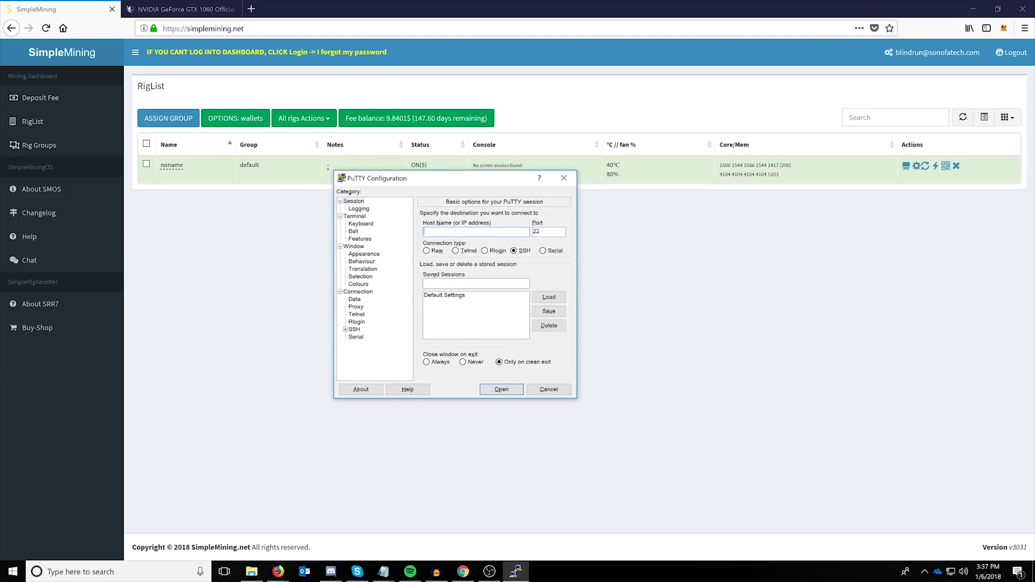
pyautogui.write('0210')
pyautogui.write('.210.210.14')
pyautogui.press('Return')
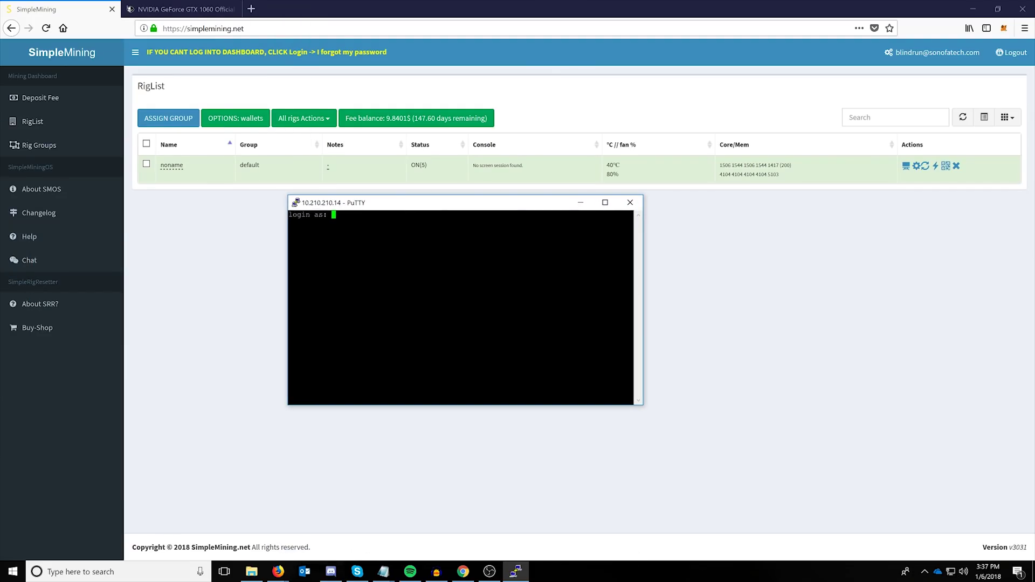
# - Log in to the rig as user miner with the account password
pyautogui.write('miner')
pyautogui.press('Return')
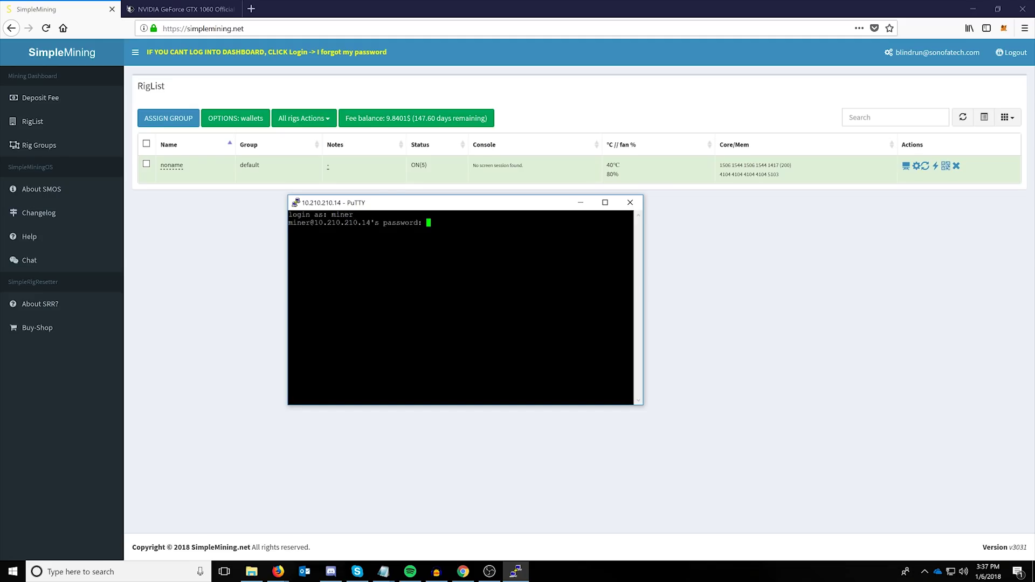
pyautogui.press('Return')
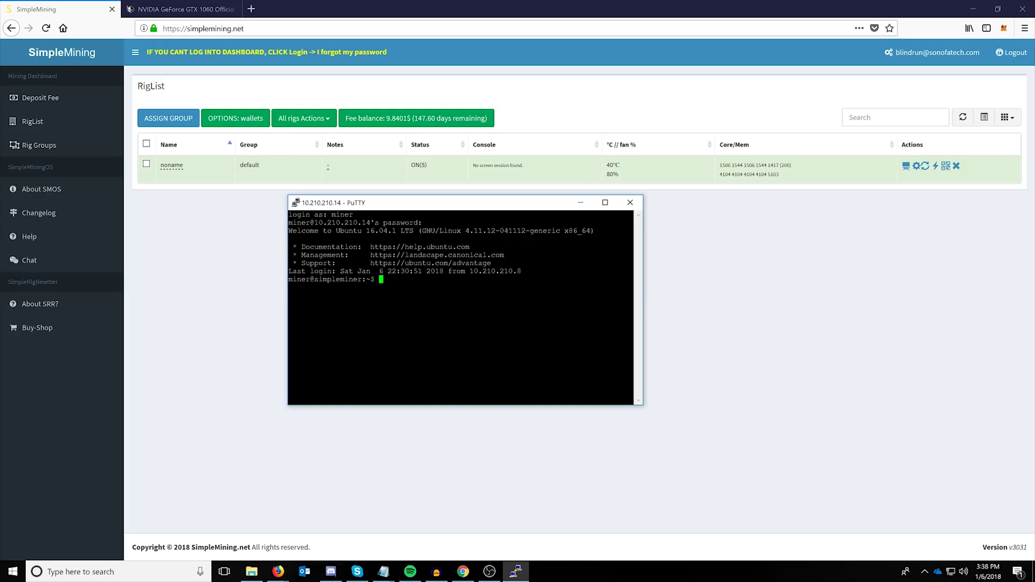
# - Run nvidia-smi in the terminal, correcting the mistyped command
pyautogui.write('n')
pyautogui.write('vi')
pyautogui.write('der')
pyautogui.press('BackSpace')
pyautogui.press('BackSpace')
pyautogui.press('BackSpace')
pyautogui.press('BackSpace')
pyautogui.write('dia-smi')
pyautogui.press('Return')
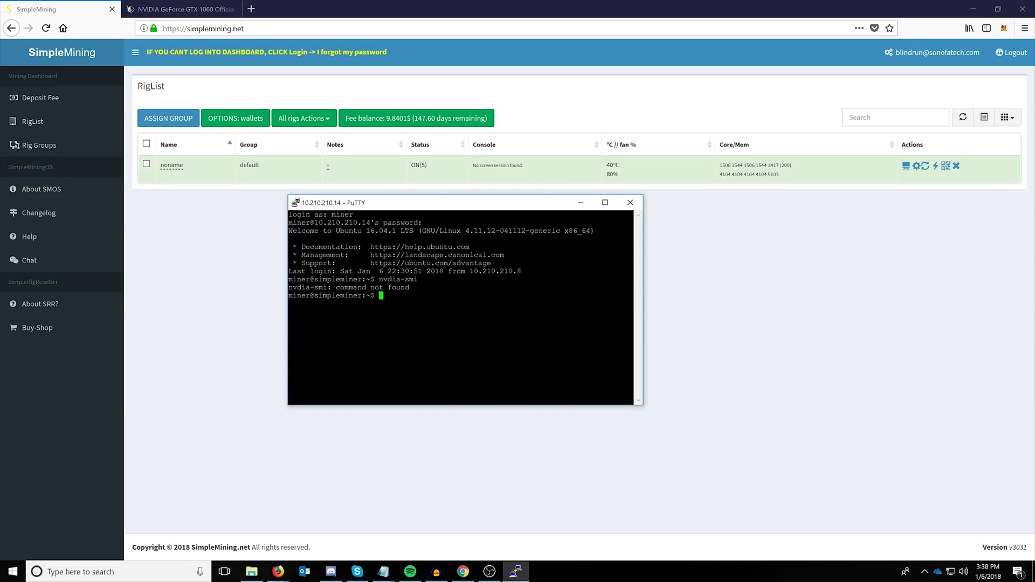
pyautogui.press('Up')
pyautogui.press('Left')
pyautogui.press('Left')
pyautogui.press('Left')
pyautogui.press('Left')
pyautogui.press('Left')
pyautogui.press('Left')
pyautogui.press('Left')
pyautogui.write('i')
pyautogui.press('Return')
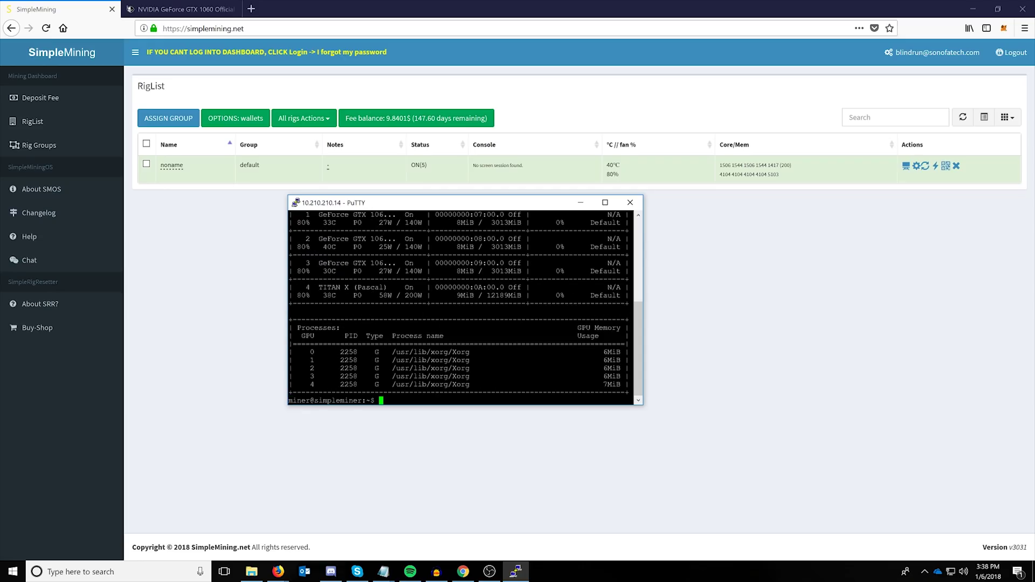
# - Move the PuTTY window up-left and enlarge it to show the full GPU listing
pyautogui.scroll(8, 461, 307)
pyautogui.scroll(-4, 461, 308)
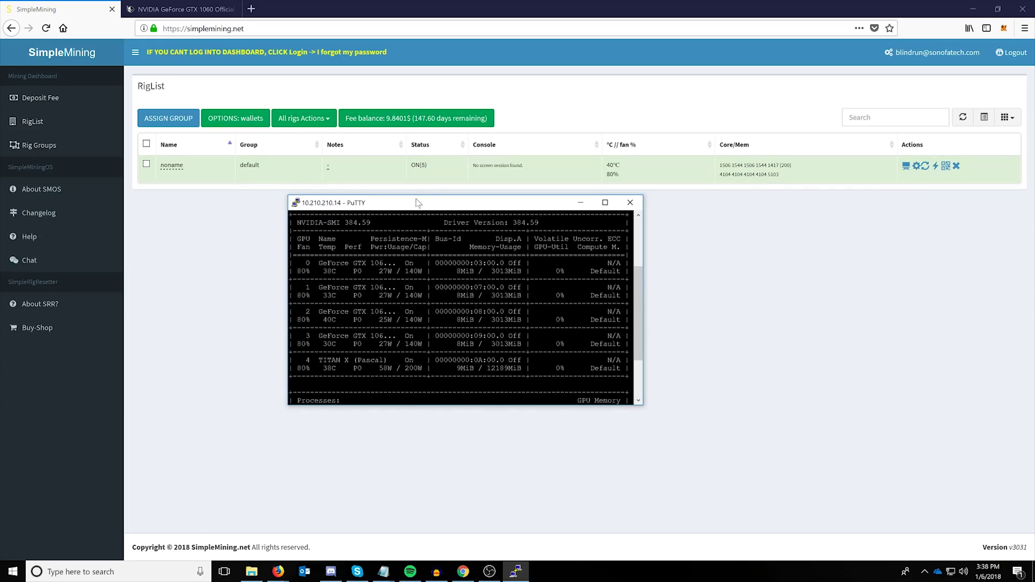
pyautogui.moveTo(431, 203); pyautogui.dragTo(223, 90)
pyautogui.moveTo(434, 296); pyautogui.dragTo(774, 406)
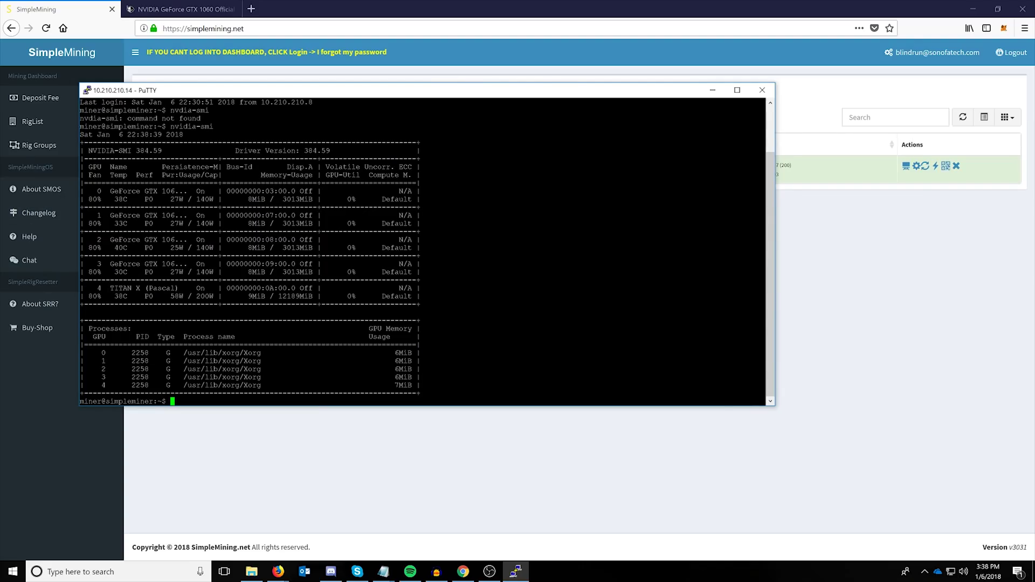
pyautogui.moveTo(108, 200); pyautogui.dragTo(84, 272)
pyautogui.moveTo(84, 296); pyautogui.dragTo(112, 296)
pyautogui.click(112, 296)
pyautogui.moveTo(108, 199); pyautogui.dragTo(137, 223)
pyautogui.click(138, 223)
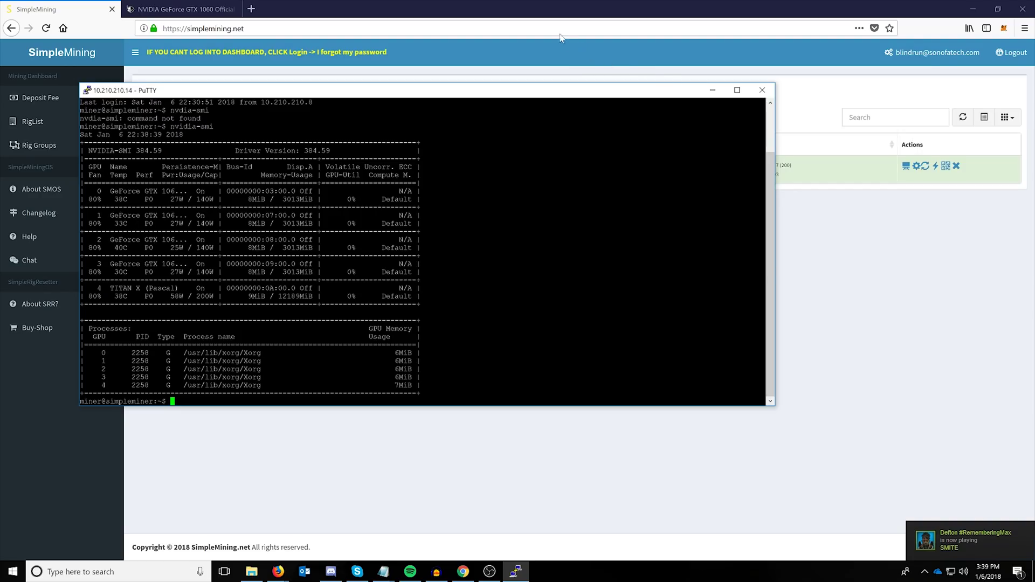
# - Bring the Firefox SimpleMining RigList page in front of PuTTY
pyautogui.click(502, 14)
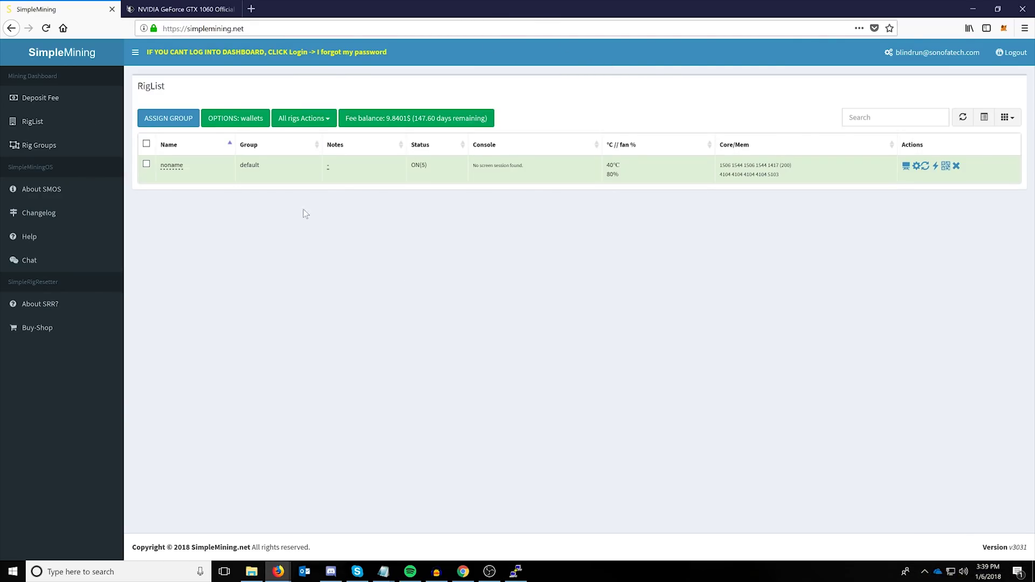